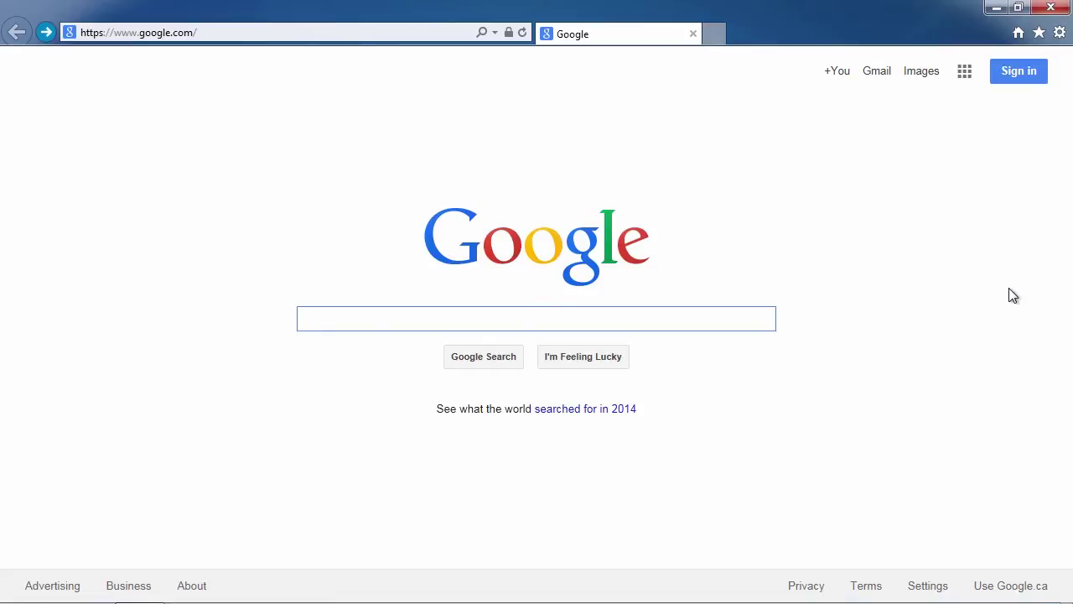
Load easydvdcreator.net in Internet Explorer.
click(384, 63)
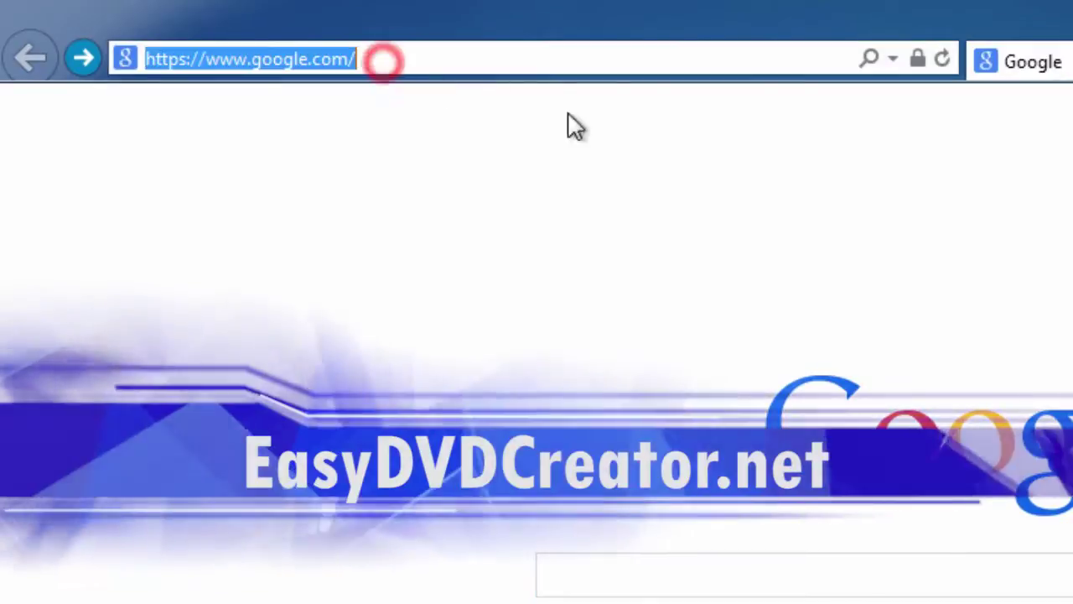
text(easydvdcreator.net/)
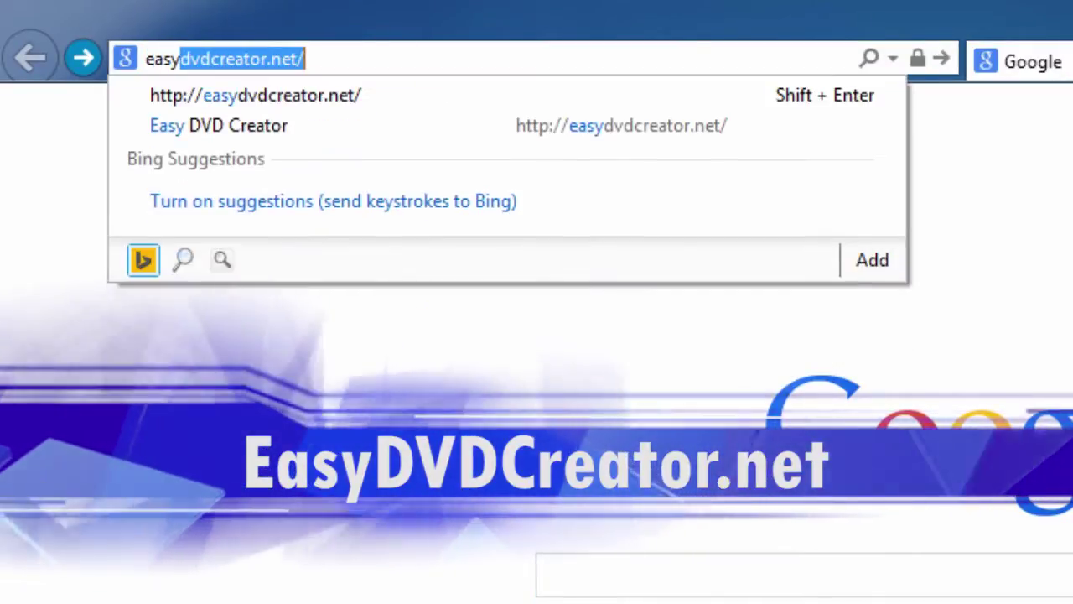
key(End)
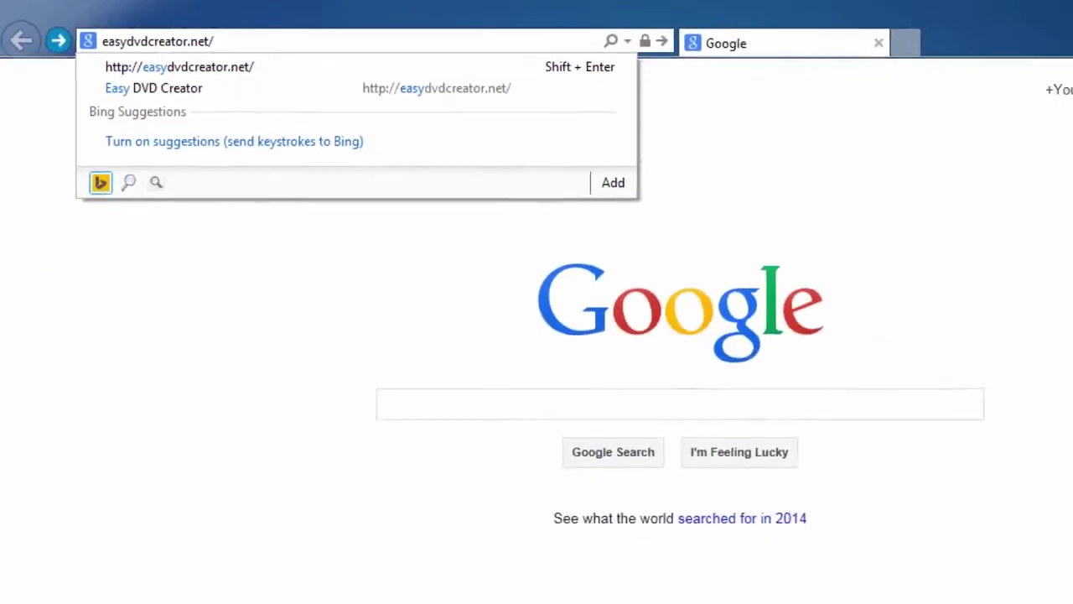
key(Return)
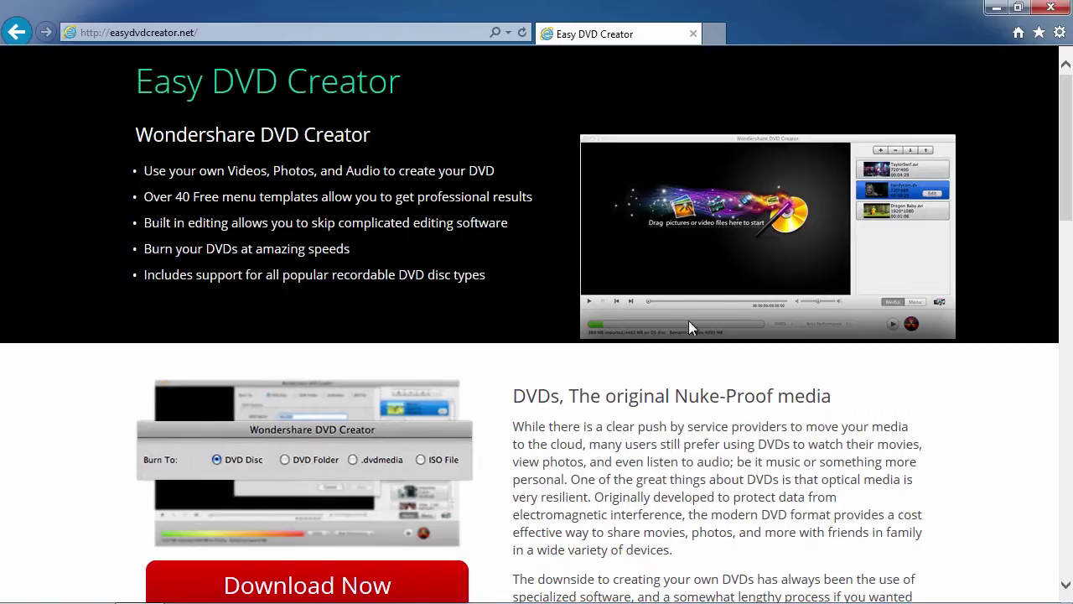
Download the DVD Creator free-trial installer and choose the Desktop as its save location.
scroll(688, 320, down, 1)
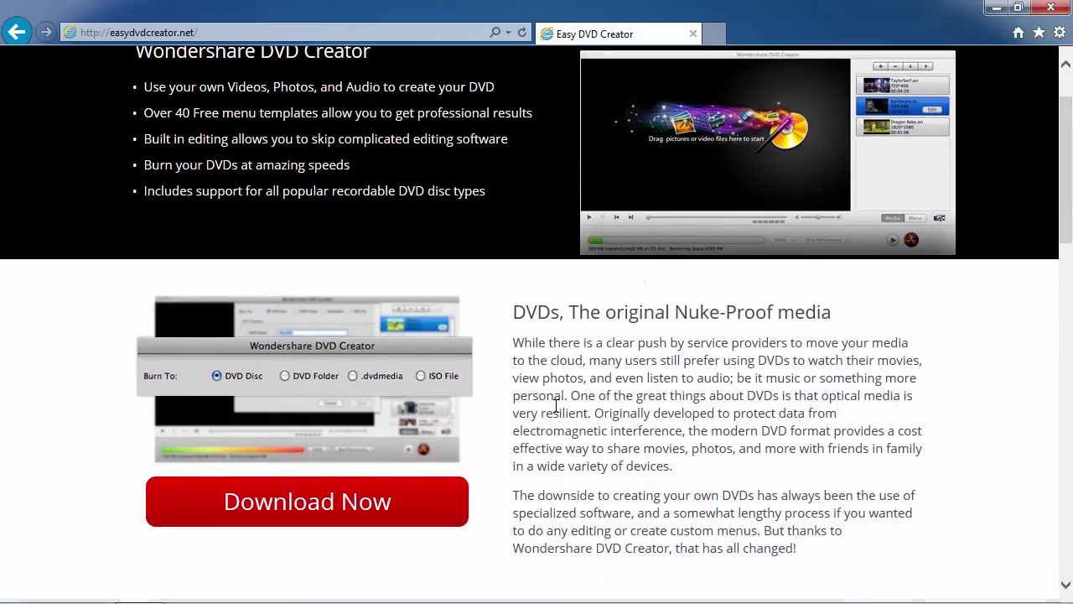
click(359, 503)
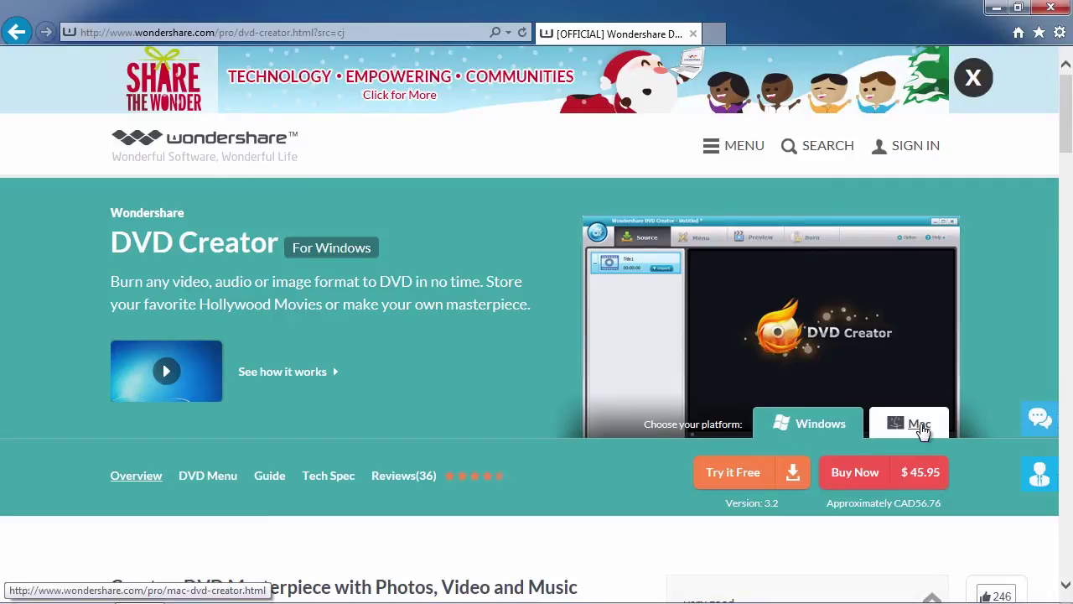
click(739, 475)
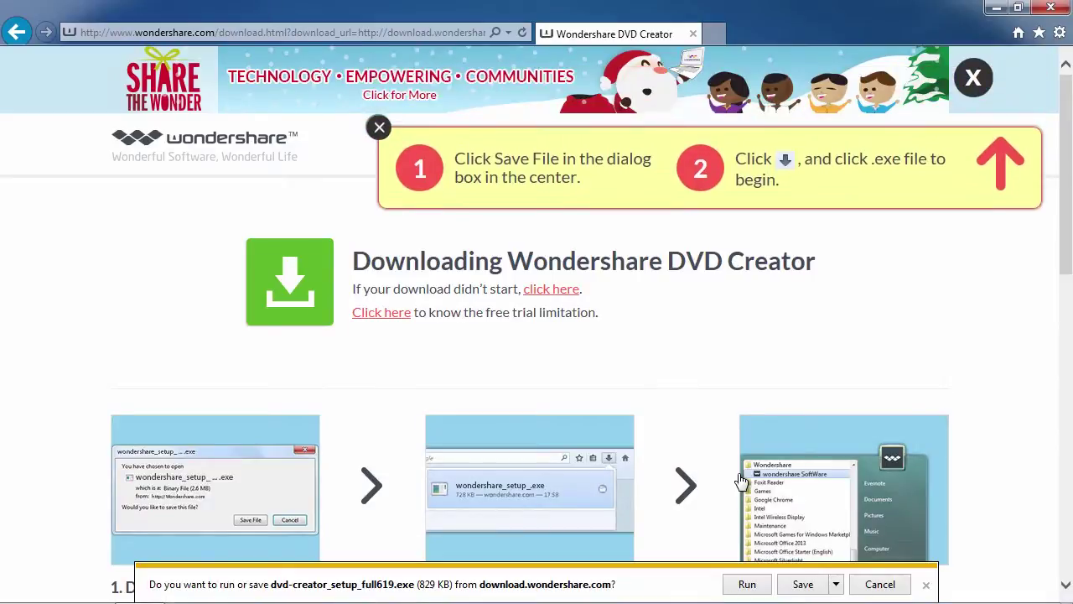
click(836, 584)
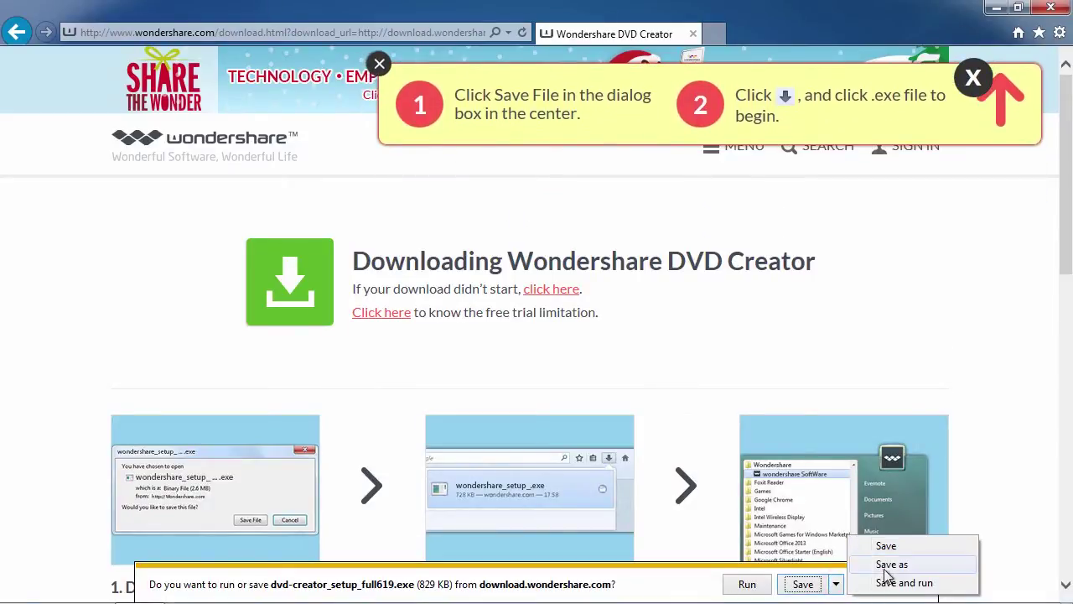
click(887, 566)
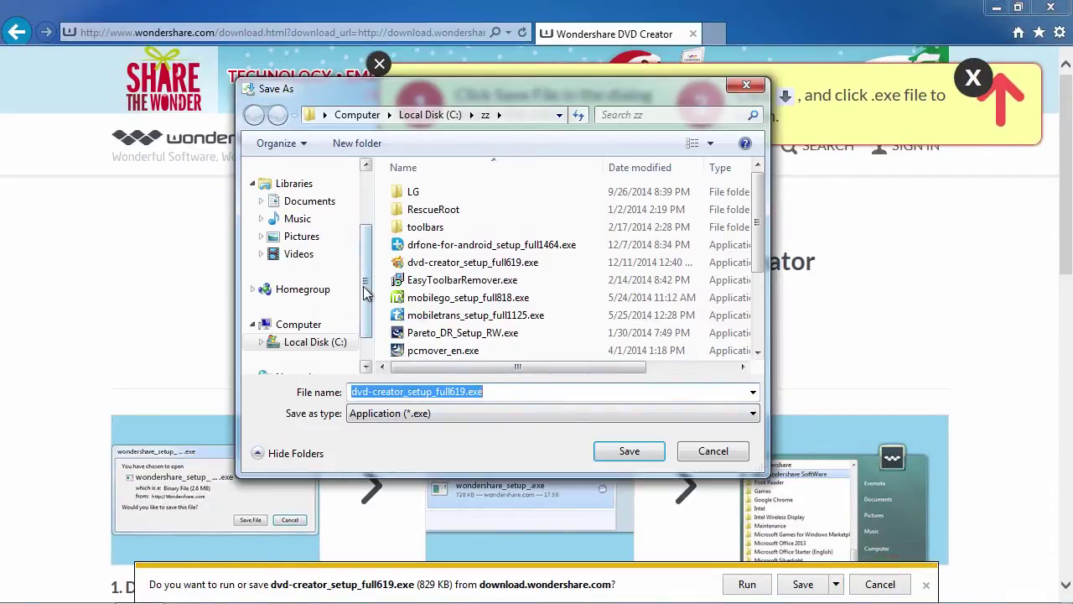
drag(363, 286, 319, 206)
click(316, 193)
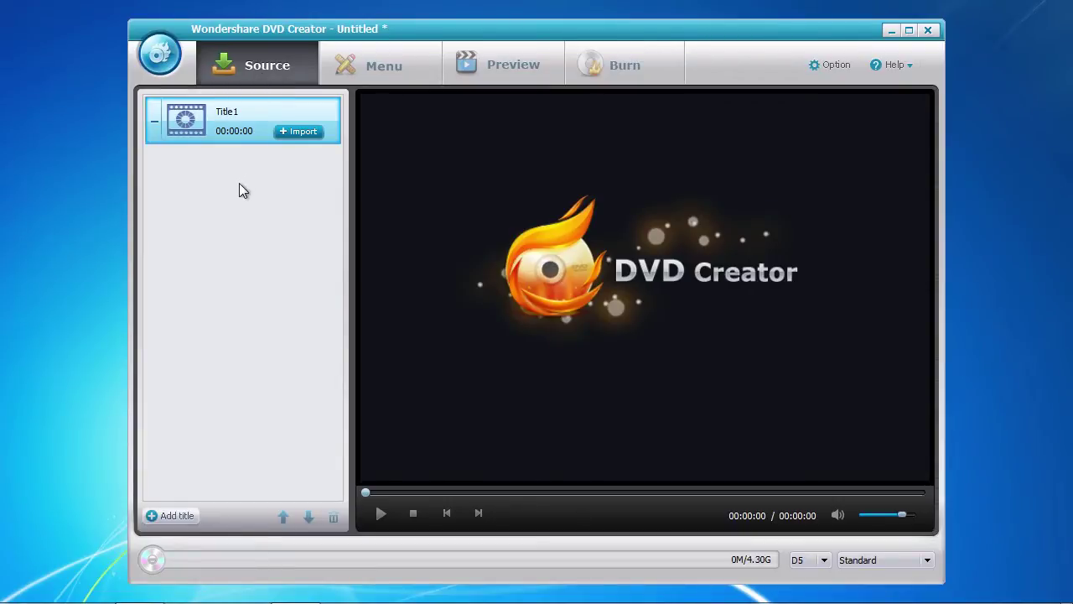
Import Wildlife.wmv from Sample Videos into Title1 and open the clip's Video Edit window.
click(298, 133)
click(450, 260)
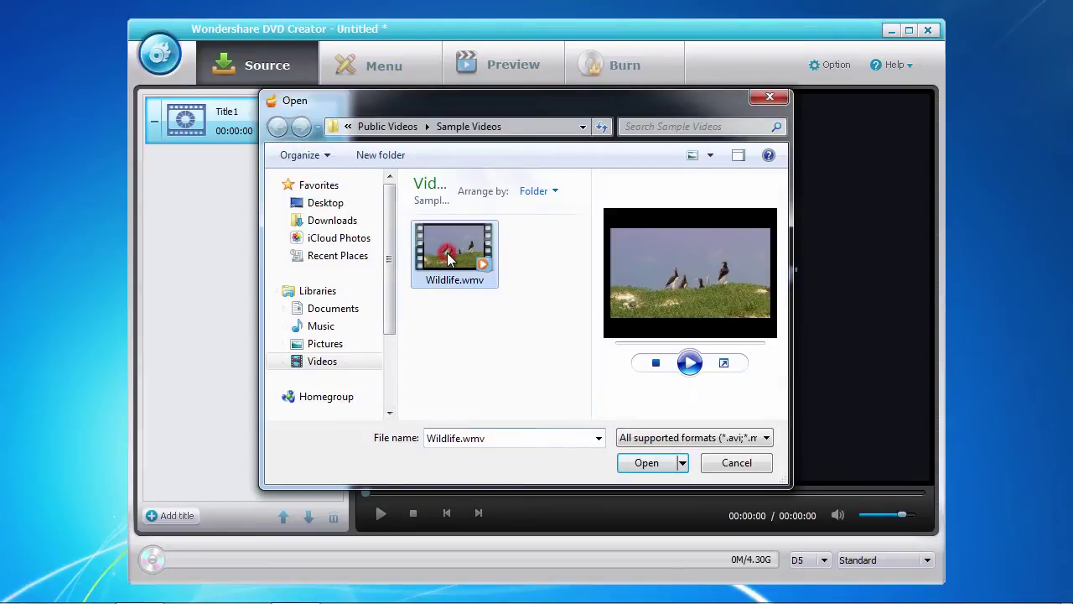
click(641, 462)
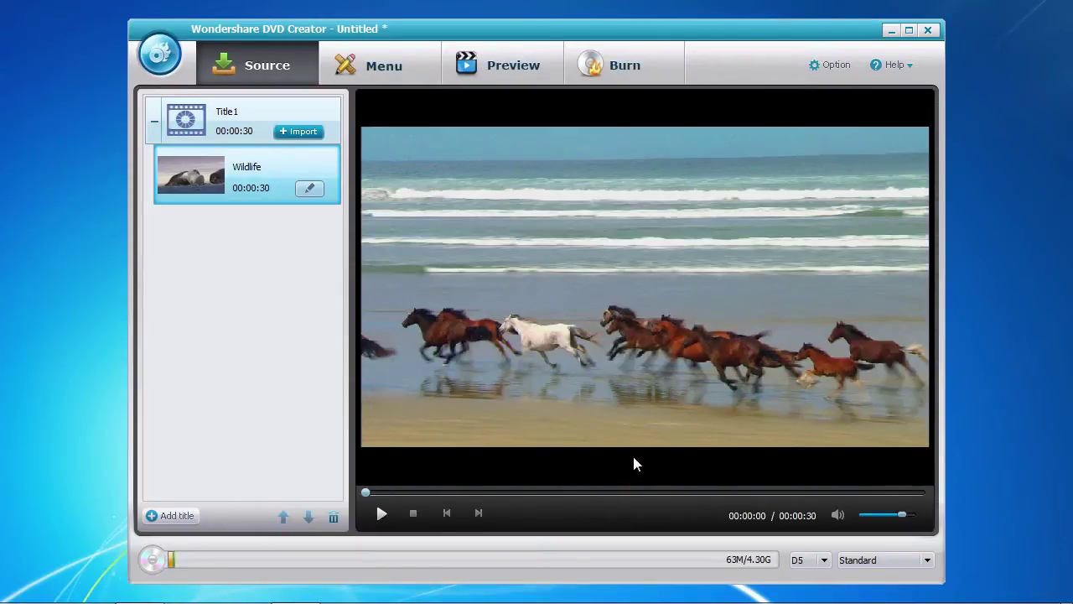
click(308, 193)
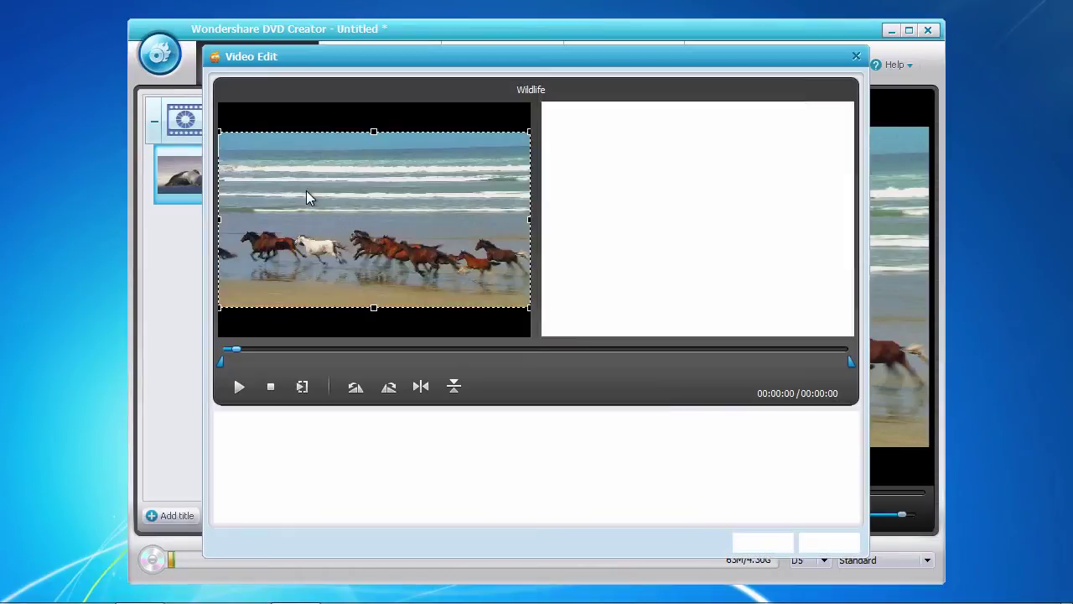
click(356, 387)
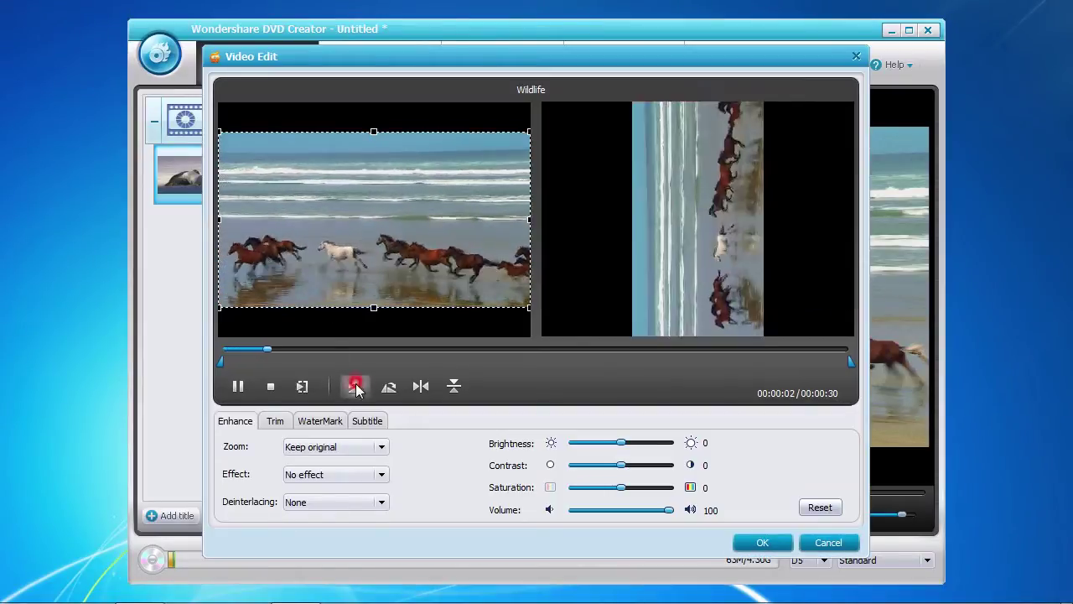
click(356, 385)
click(355, 386)
click(356, 386)
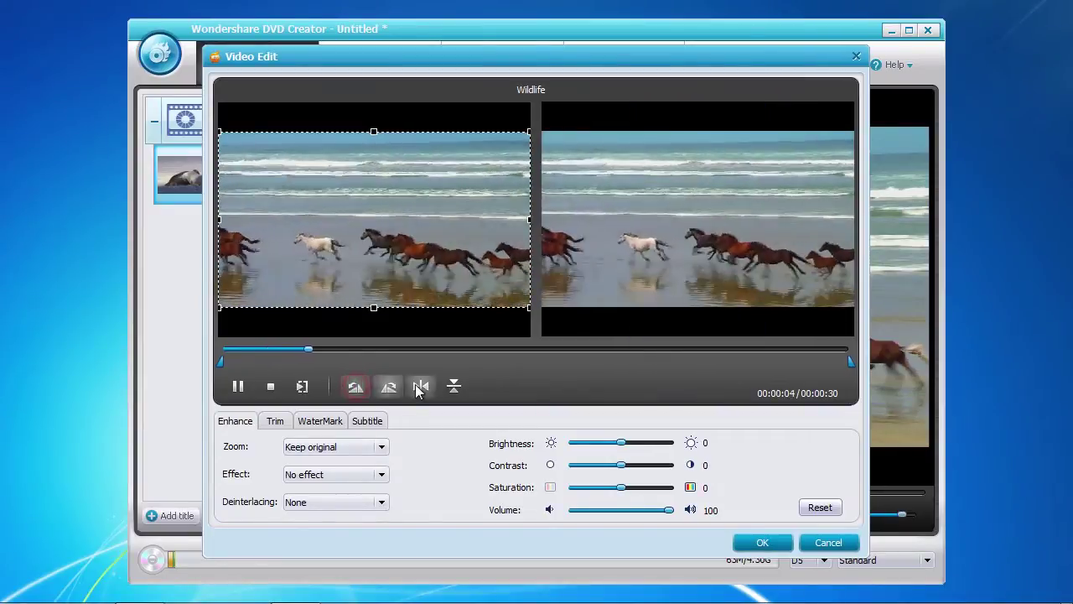
click(418, 385)
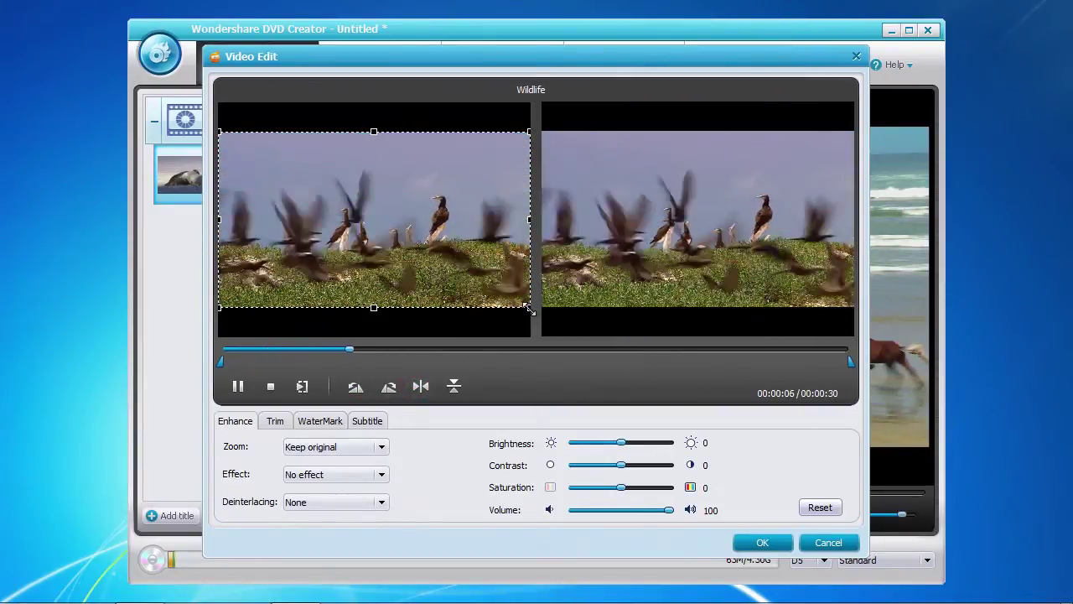
mouse_move(528, 309)
mouse_down()
mouse_move(319, 203)
mouse_move(434, 276)
mouse_move(530, 307)
mouse_up()
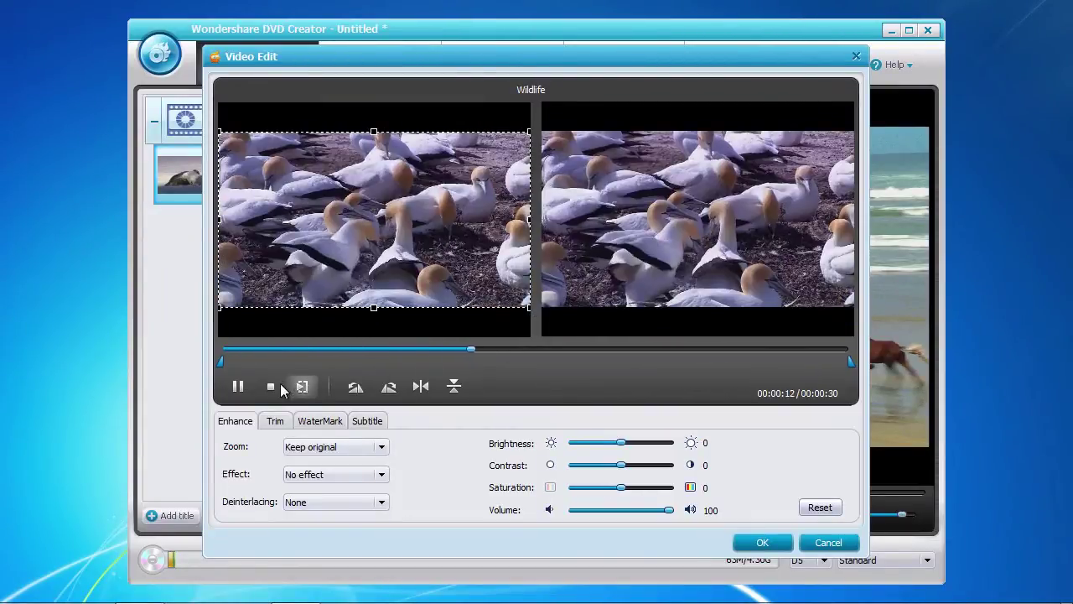
Stop playback, then set Brightness to -40 and Contrast to -25 on the Enhance tab.
click(271, 387)
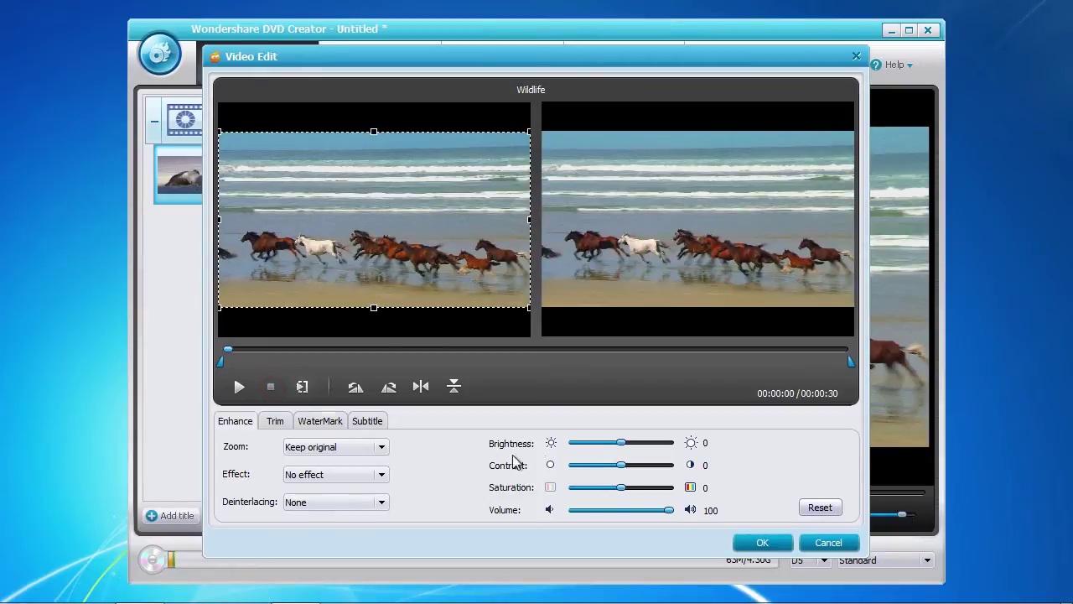
drag(620, 443, 612, 472)
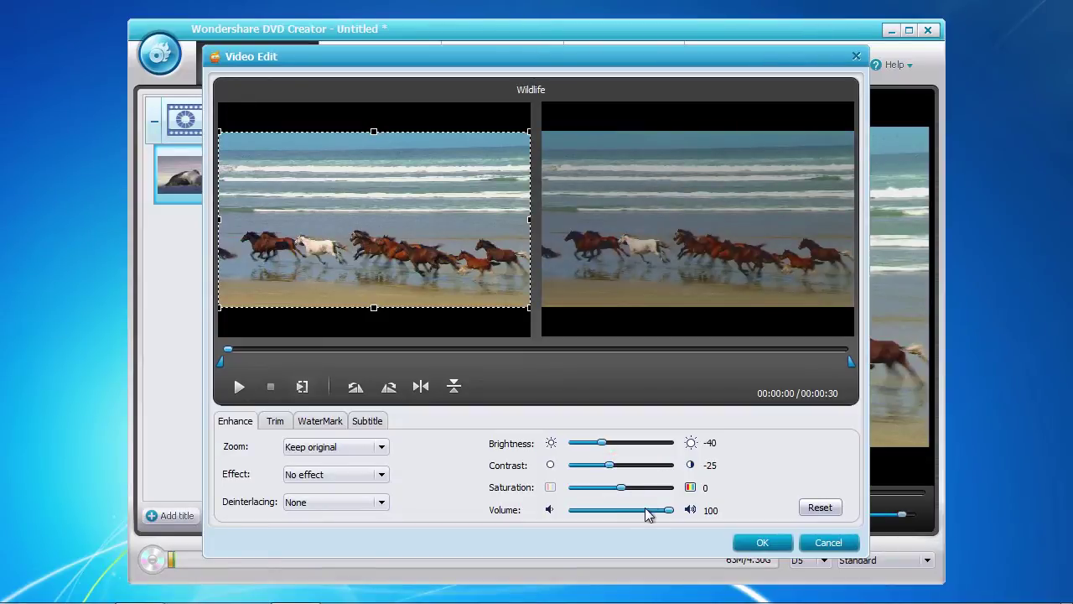
mouse_move(669, 510)
mouse_down()
mouse_move(619, 520)
mouse_move(670, 513)
mouse_up()
Review the Trim, WaterMark and Subtitle options, apply the clip edits, and go to the Menu page.
click(275, 421)
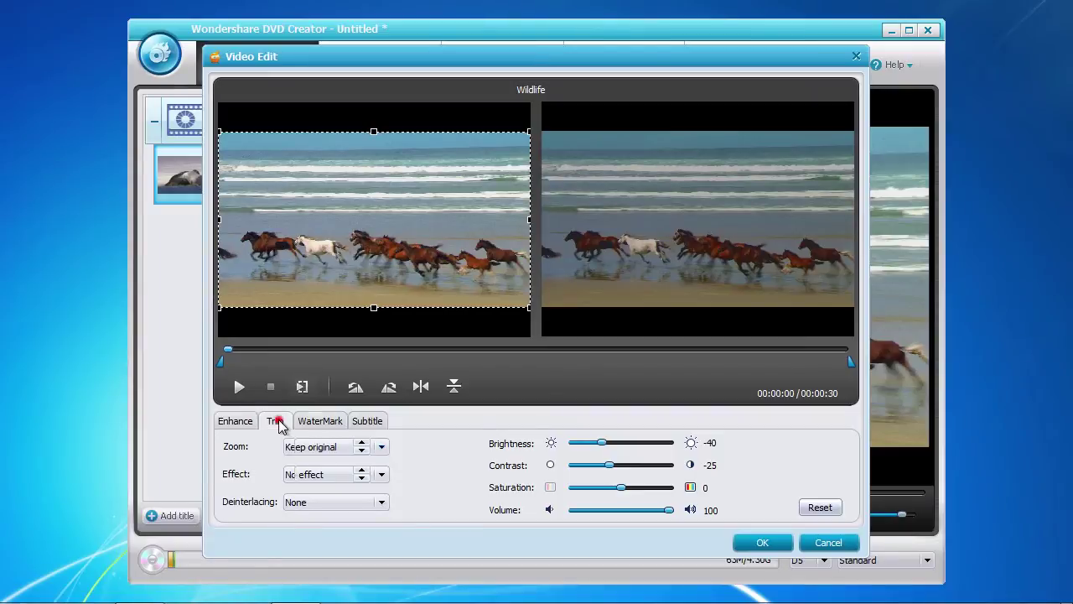
click(324, 423)
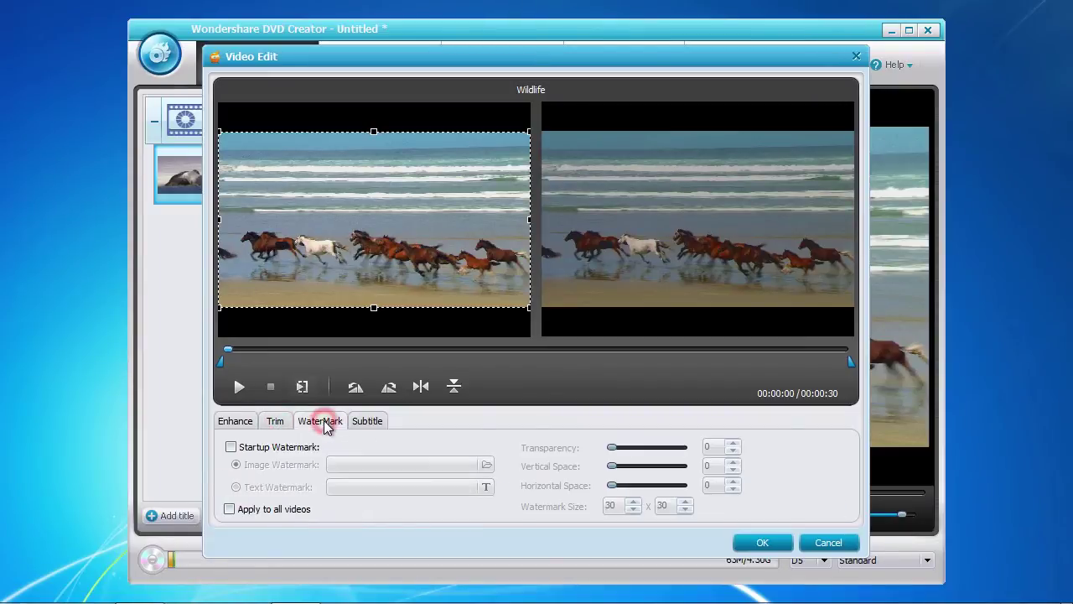
click(374, 422)
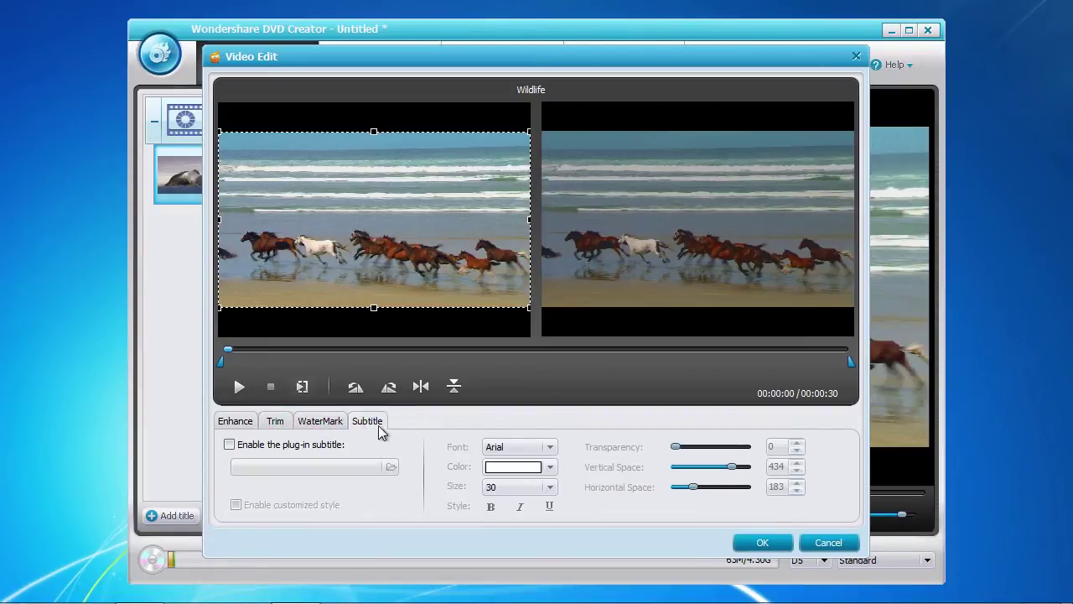
click(240, 425)
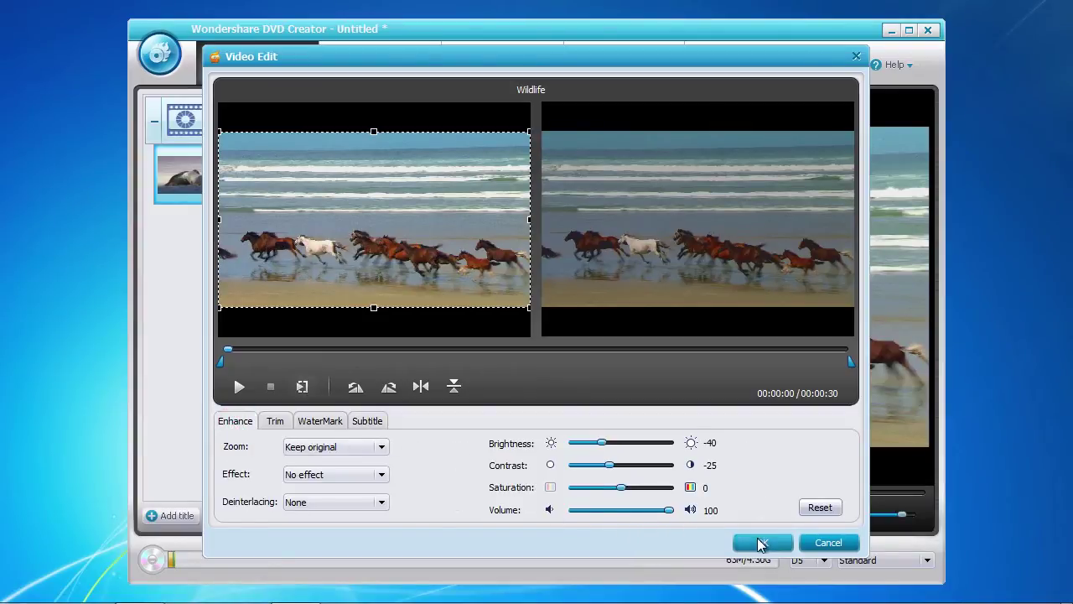
click(760, 543)
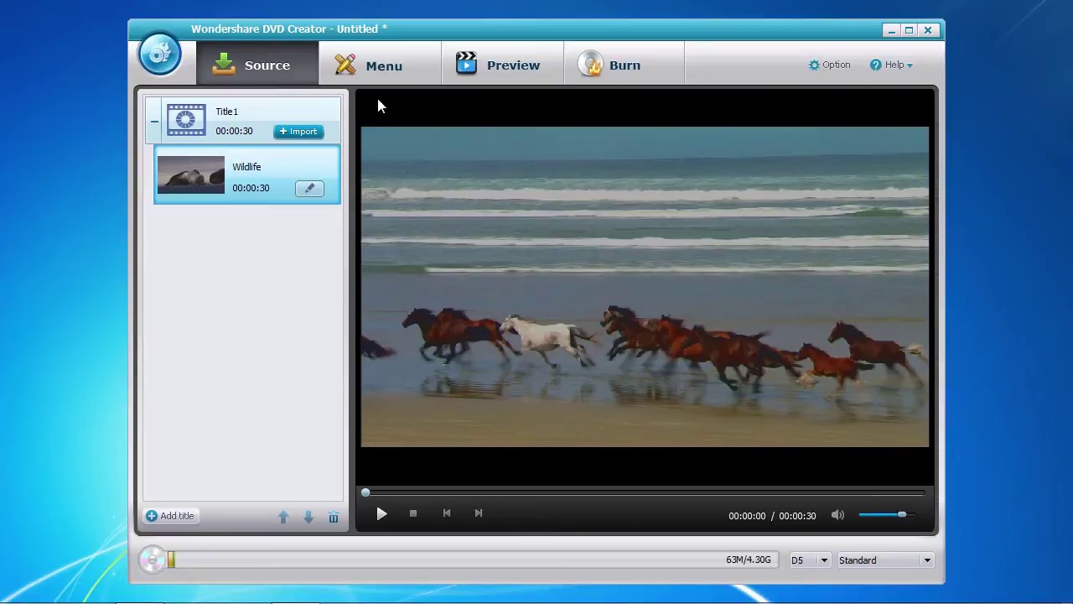
click(384, 69)
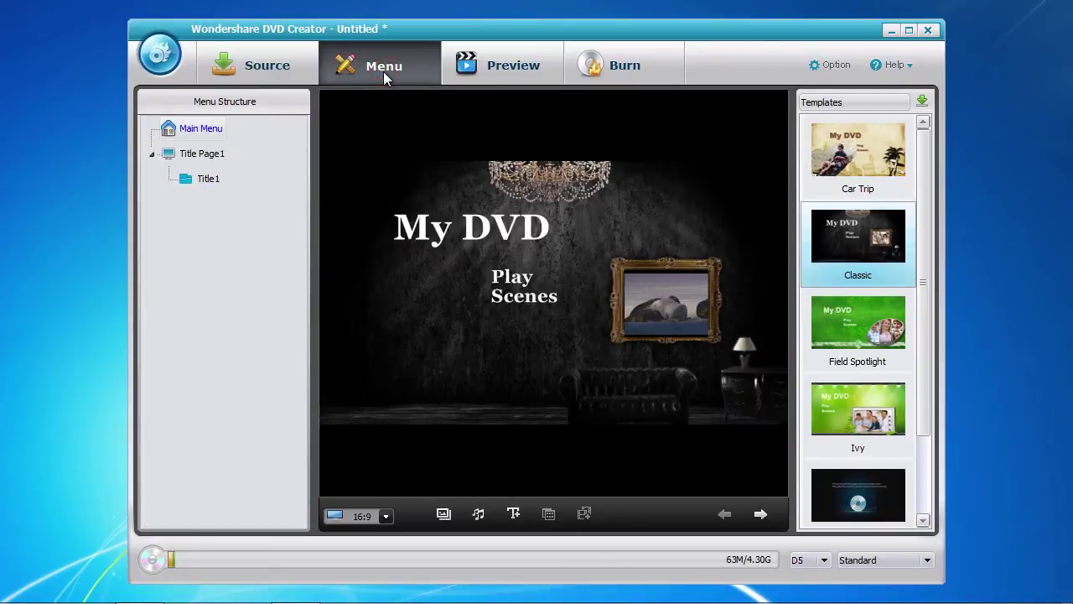
Compare the Car Trip, Field Spotlight and Ivy templates, apply Classic, and open the Title1 page.
click(863, 157)
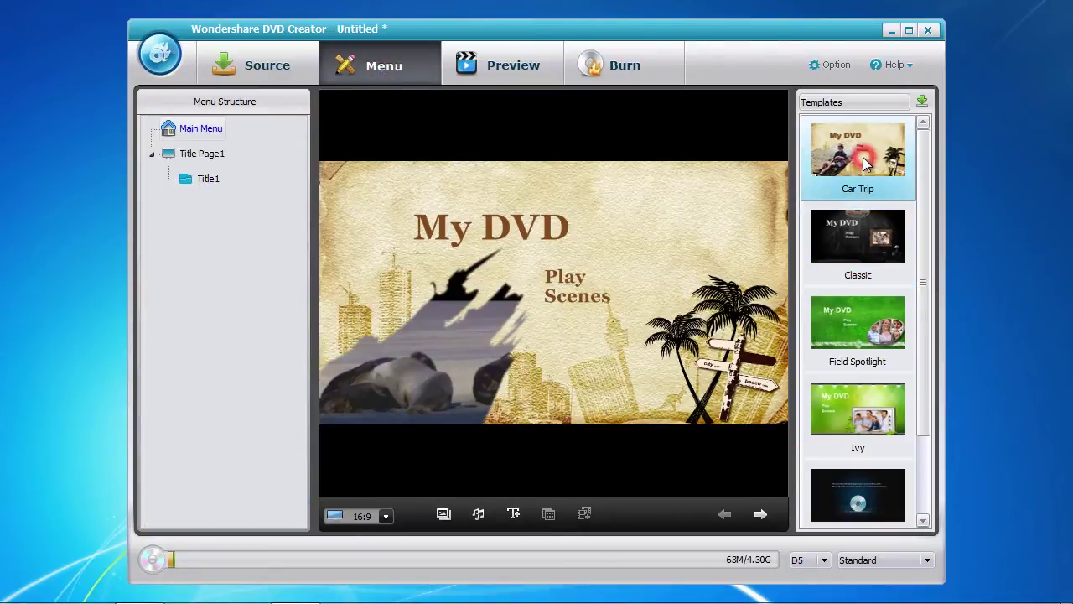
click(859, 323)
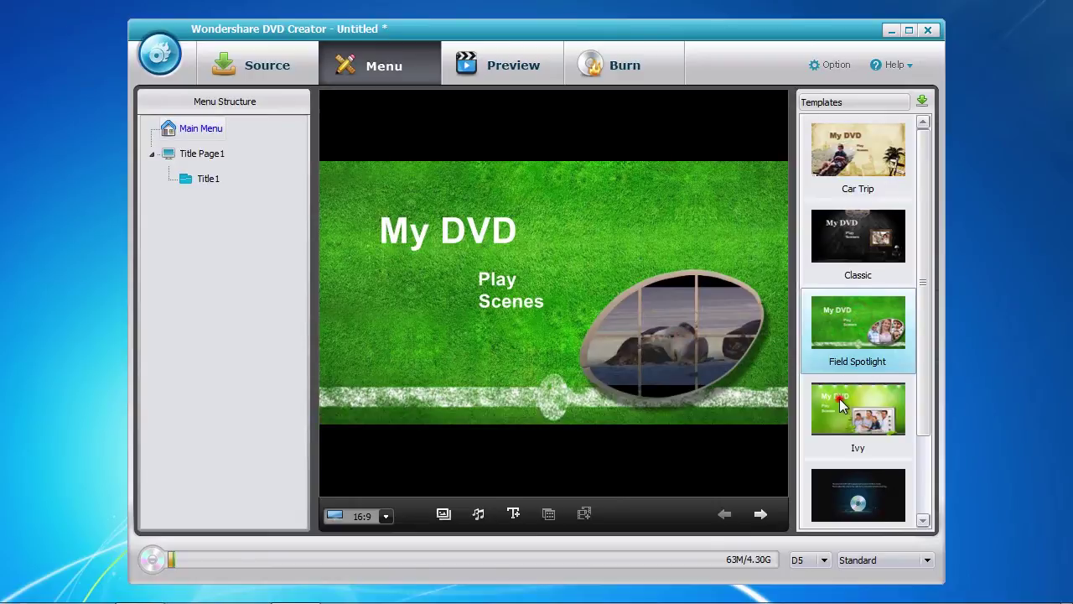
click(842, 403)
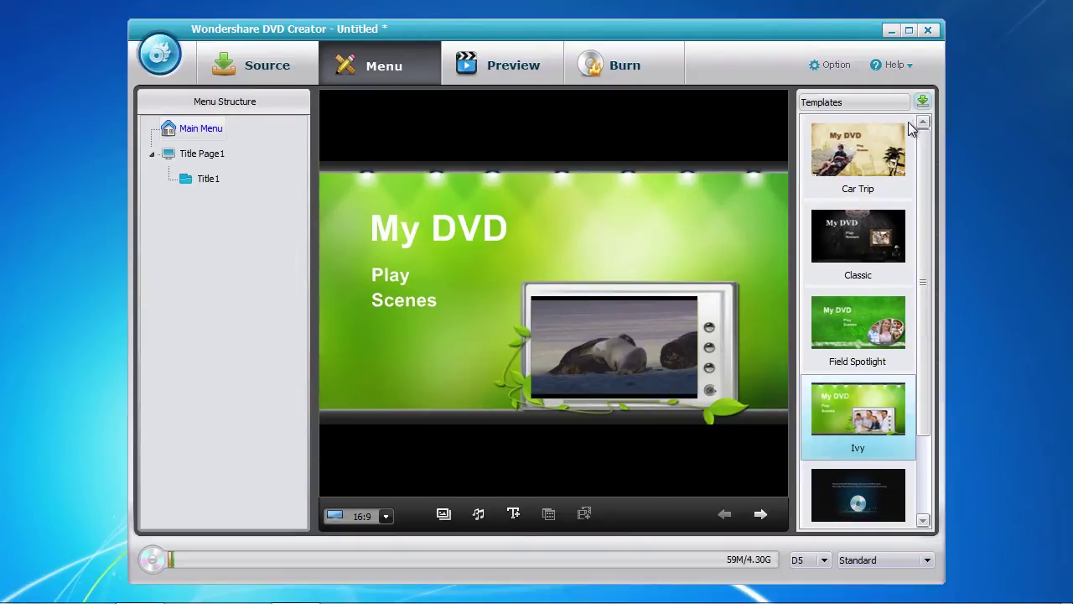
click(857, 240)
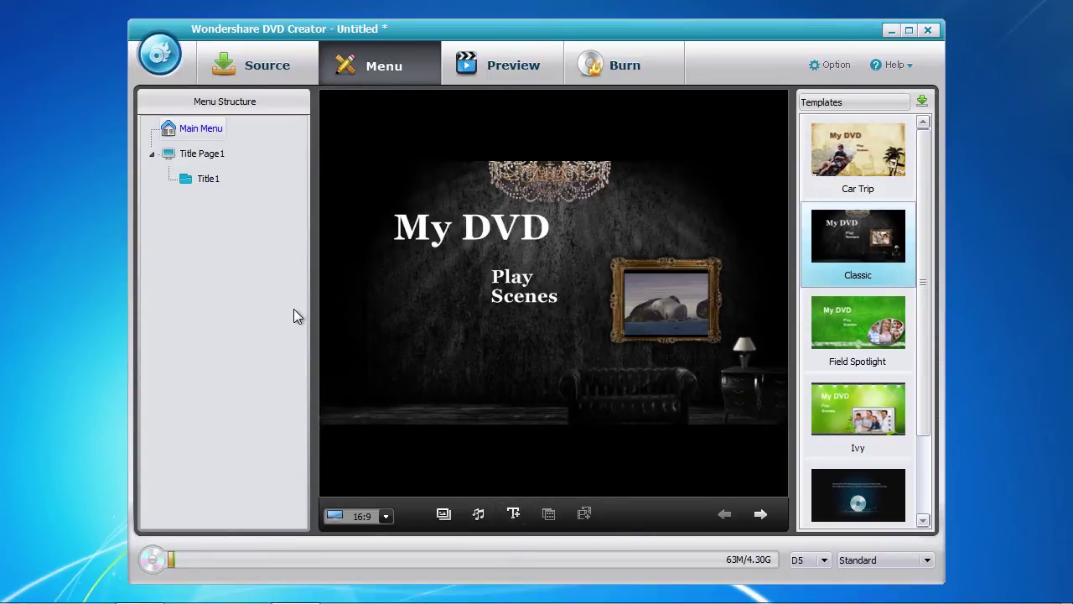
click(201, 156)
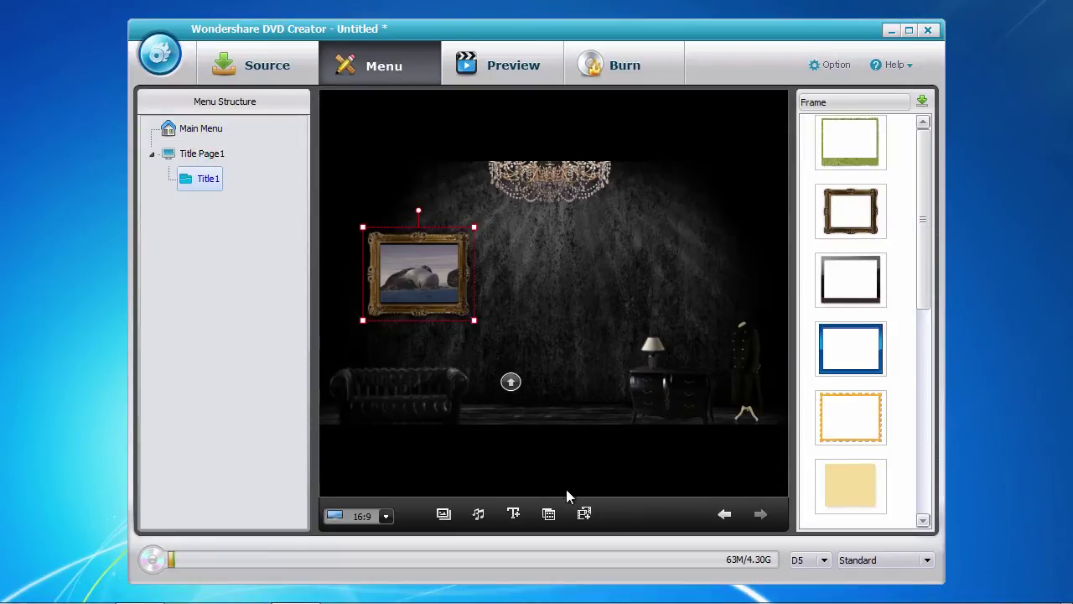
Insert chapters into the Wildlife video at 00:00:02, 00:00:07 and 00:00:16.
click(585, 513)
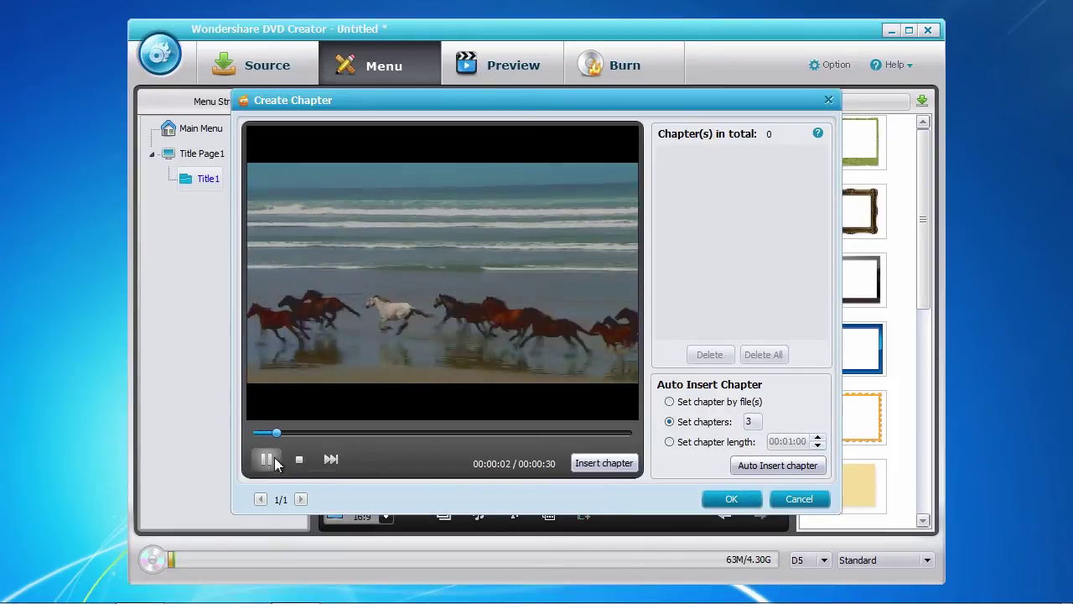
click(270, 460)
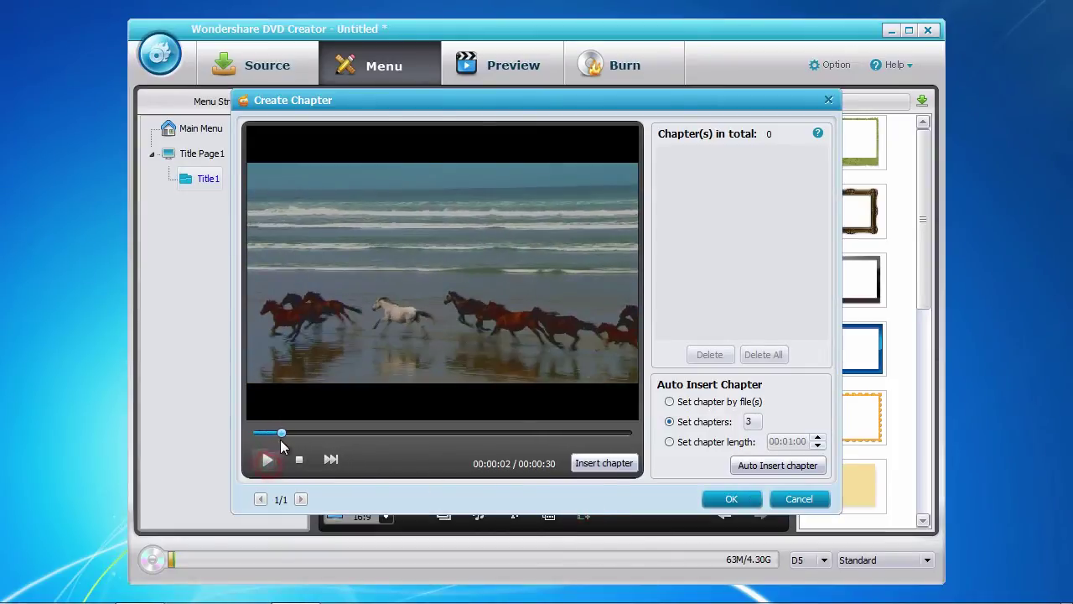
click(610, 464)
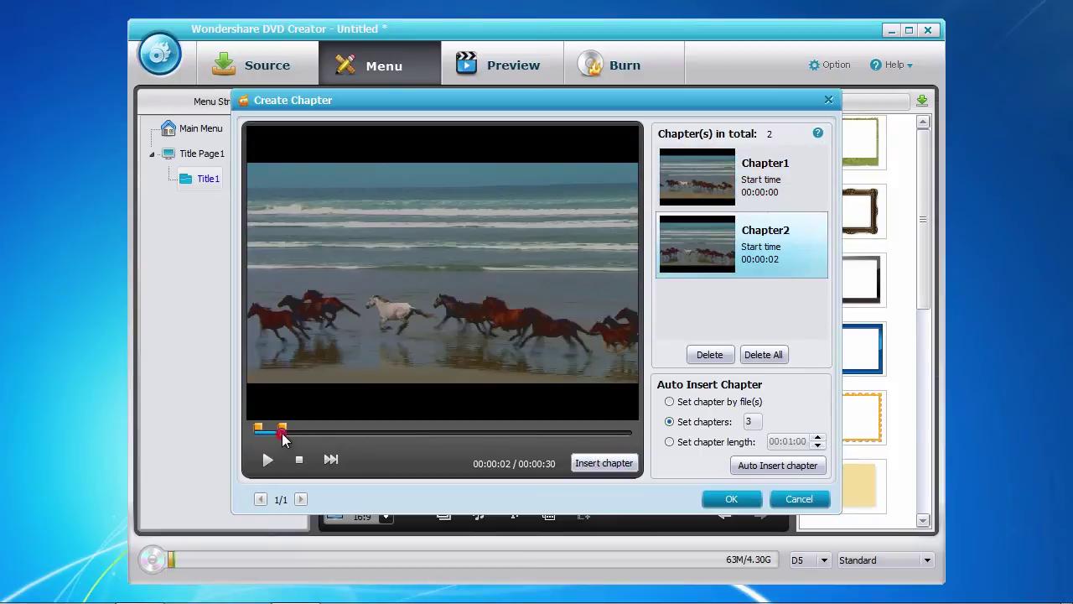
drag(282, 433, 342, 433)
click(580, 463)
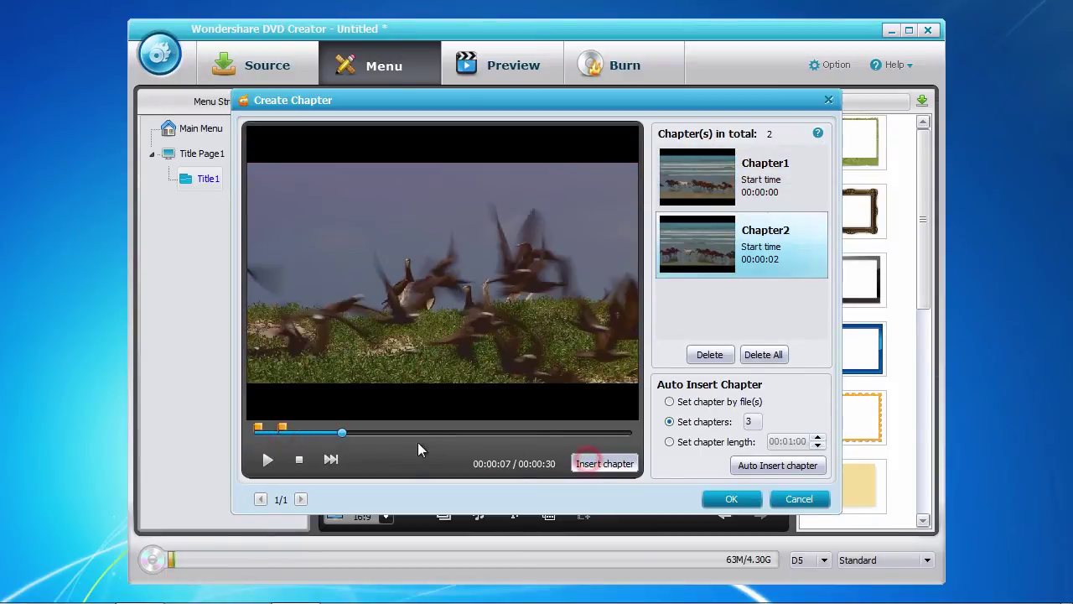
drag(363, 431, 451, 432)
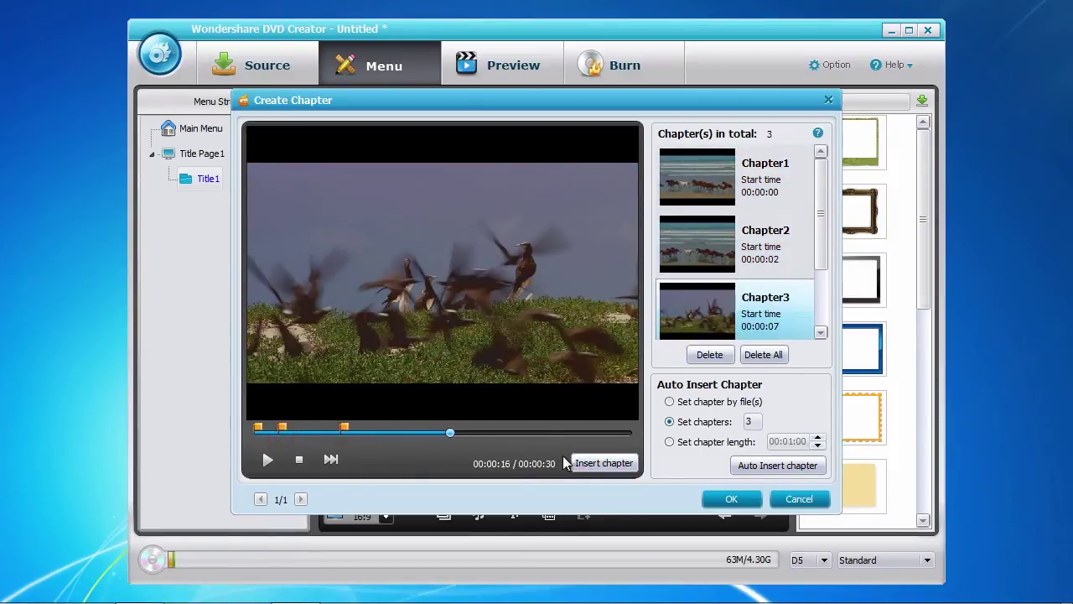
click(597, 465)
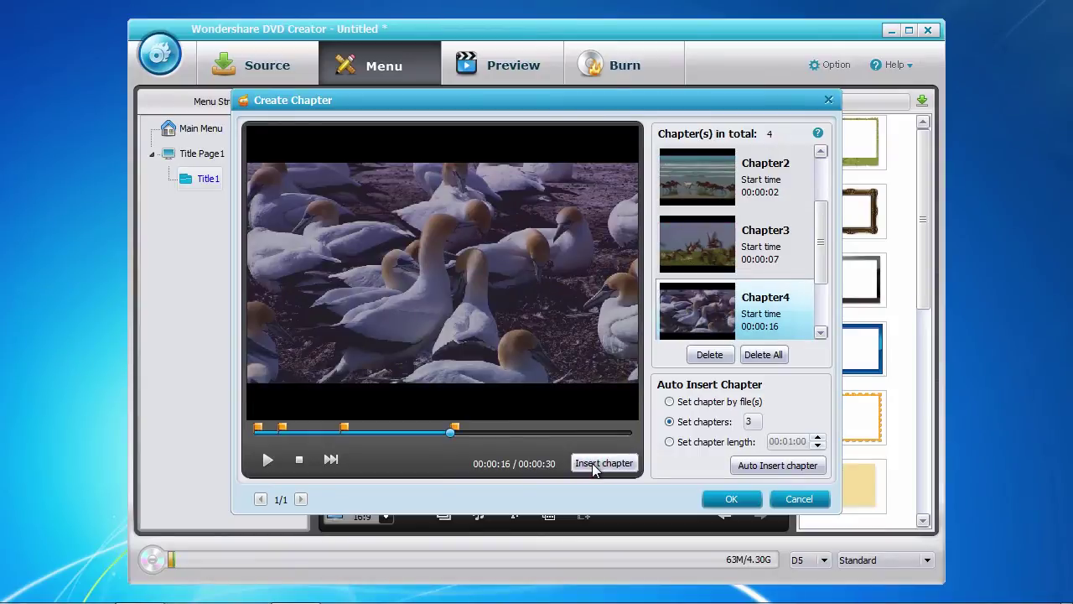
Delete Chapter4 and confirm the remaining three chapters.
click(771, 255)
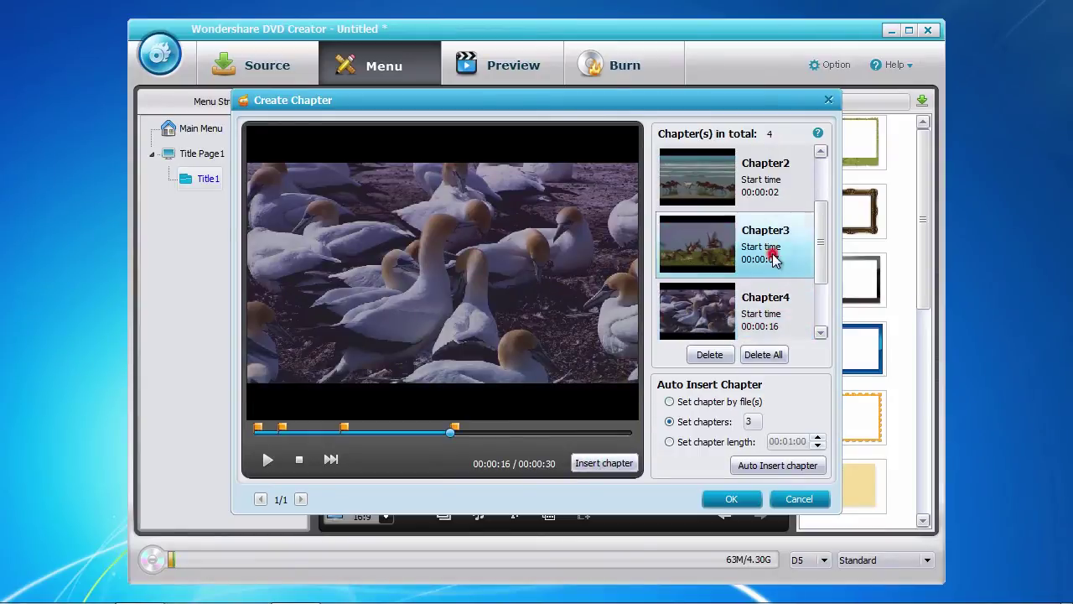
click(775, 311)
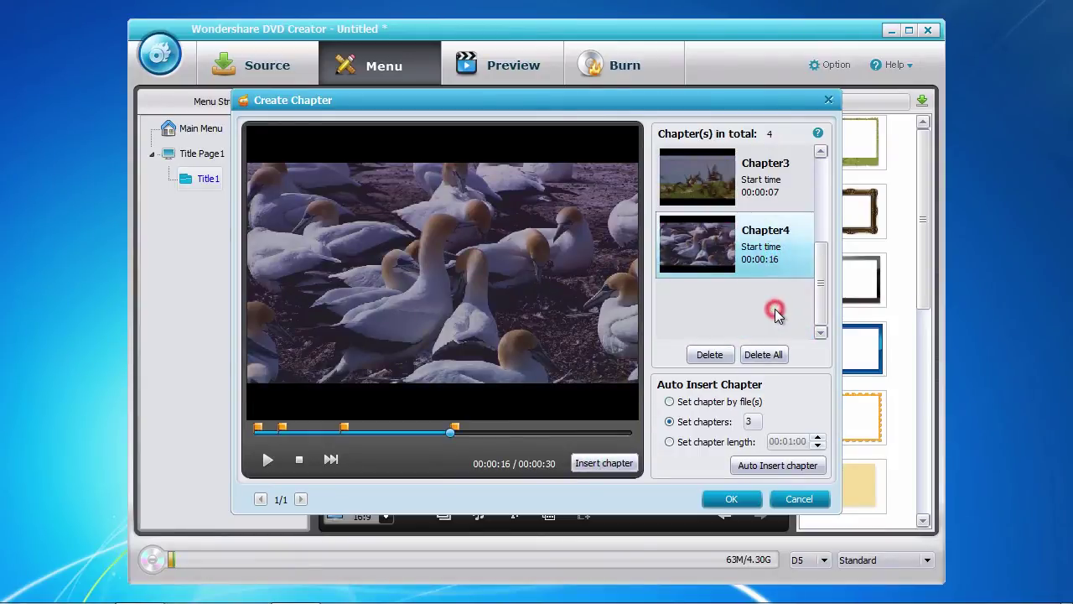
click(710, 354)
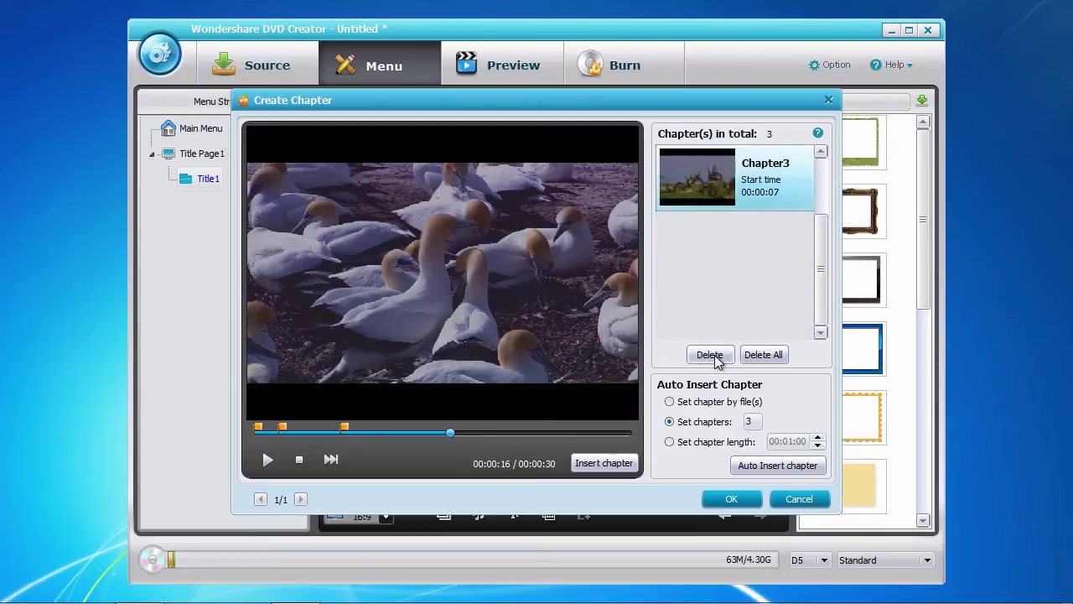
click(732, 499)
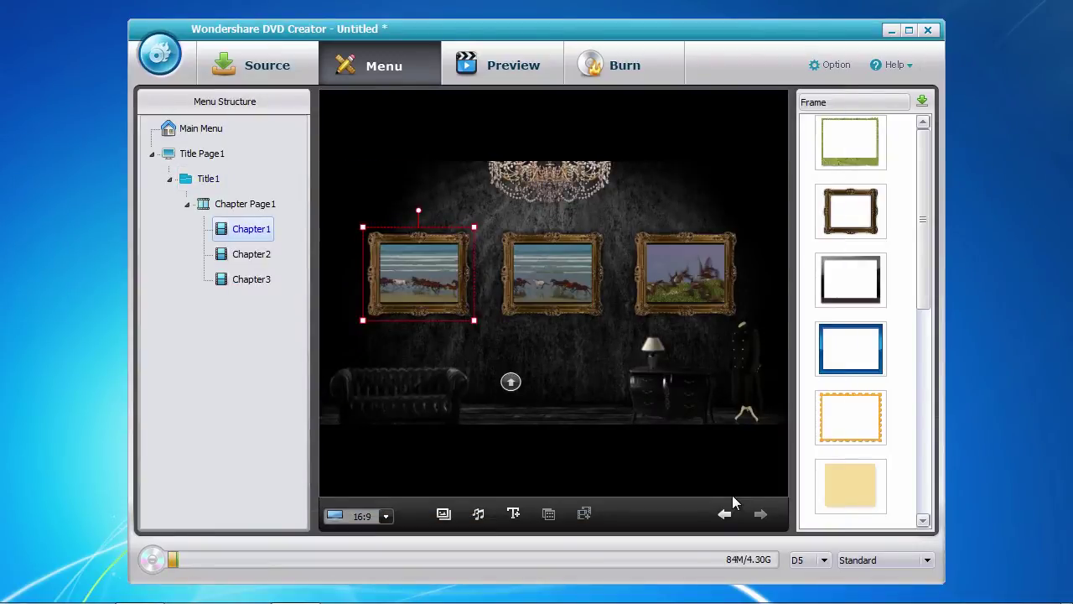
Preview the DVD by playing the main title, return to the Classic menu, then go to Burn.
click(506, 70)
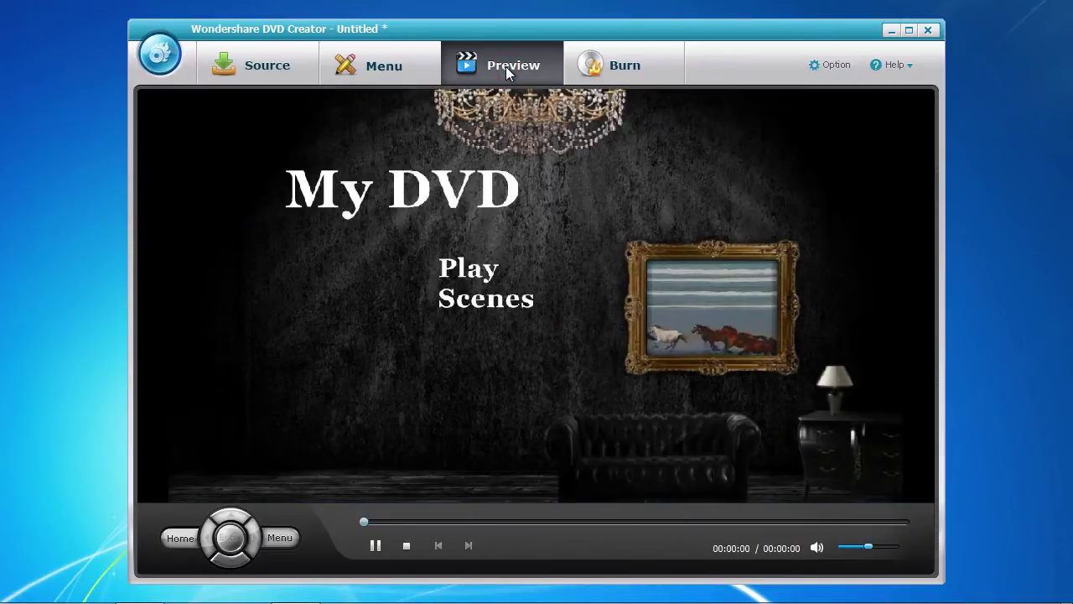
click(475, 271)
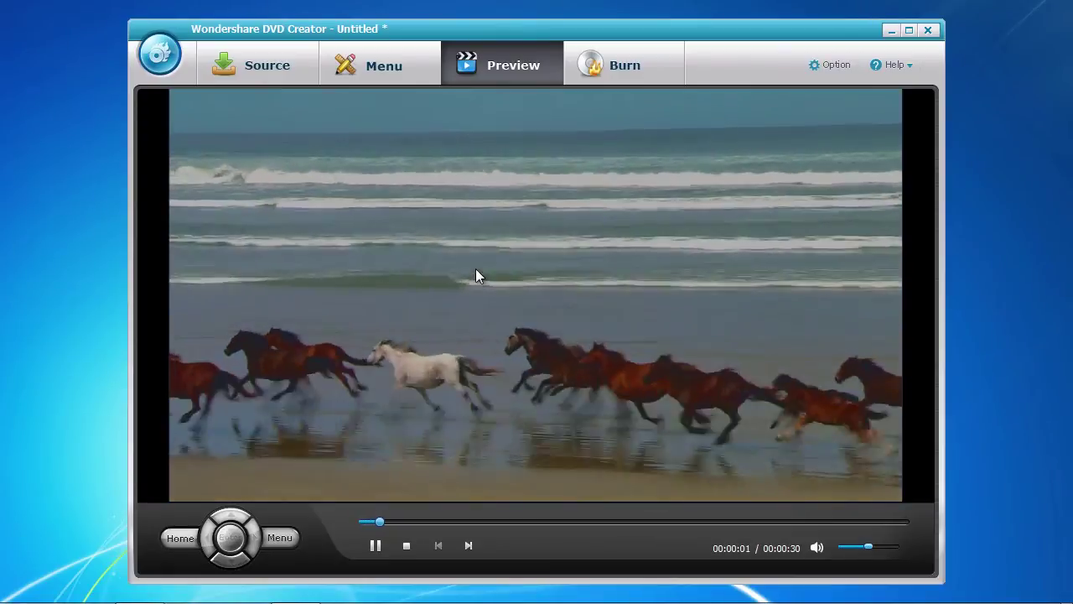
click(285, 538)
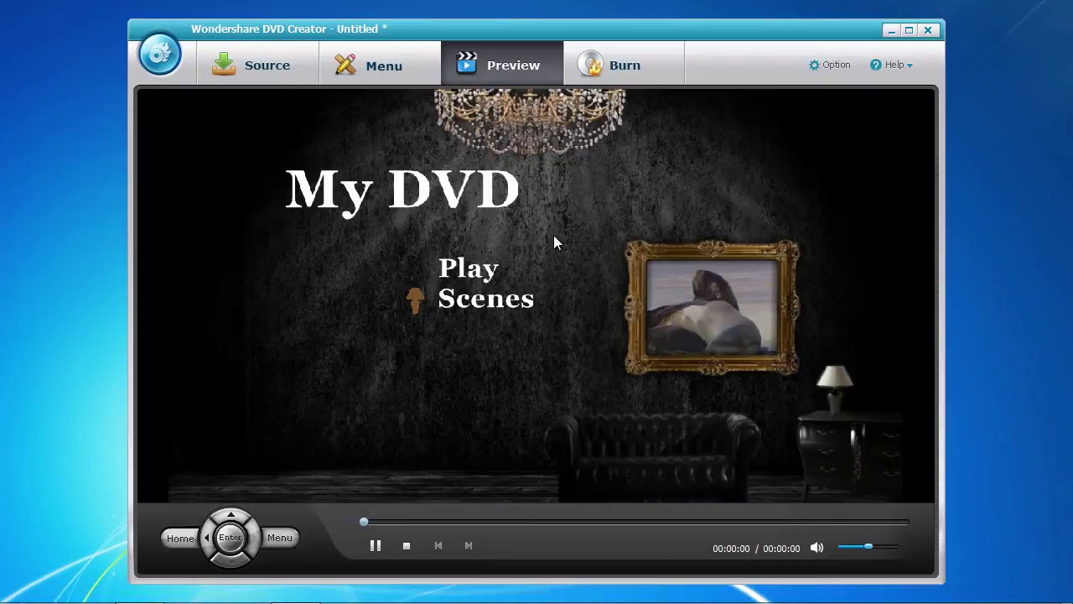
click(629, 72)
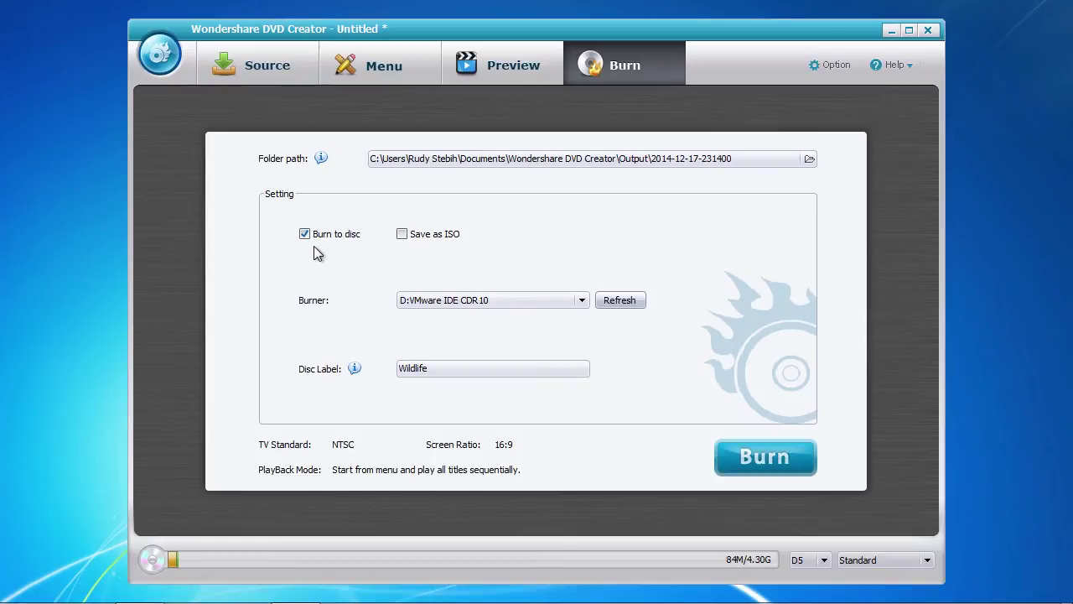
Leave Save as ISO off and keep the D:VMware IDE CDR10 burner, burning to disc only.
click(402, 233)
click(402, 236)
click(580, 301)
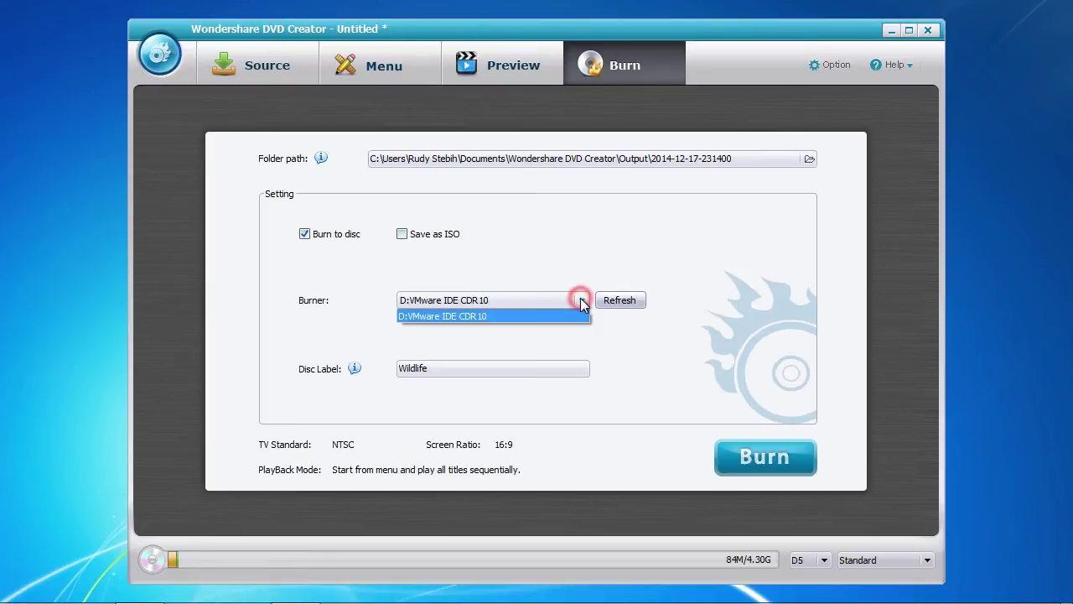
click(581, 301)
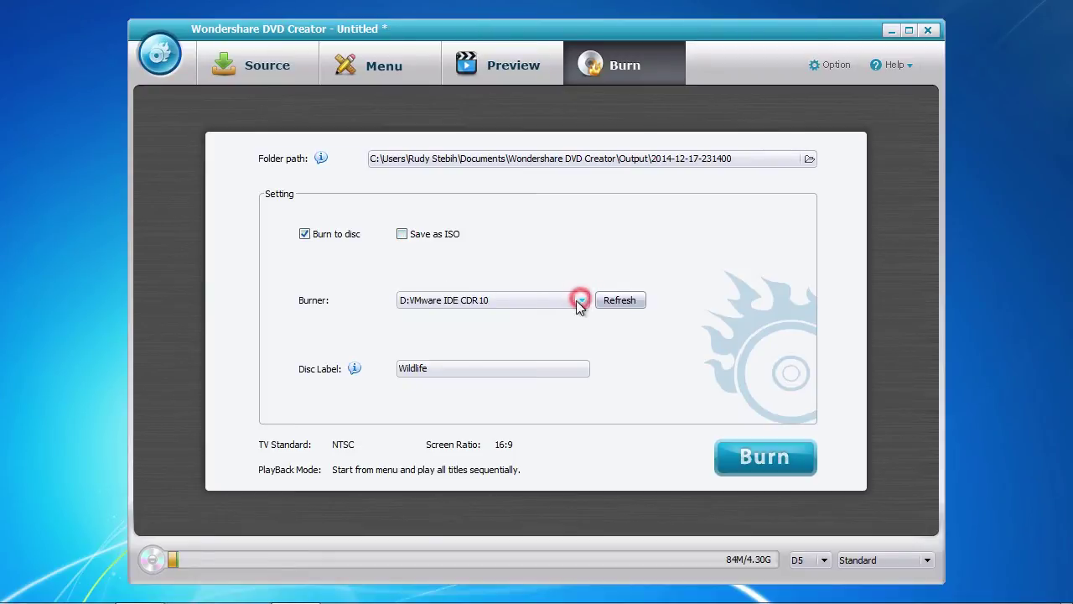
Change the disc label to 'My Wildlife' and start burning.
click(442, 371)
key(Home)
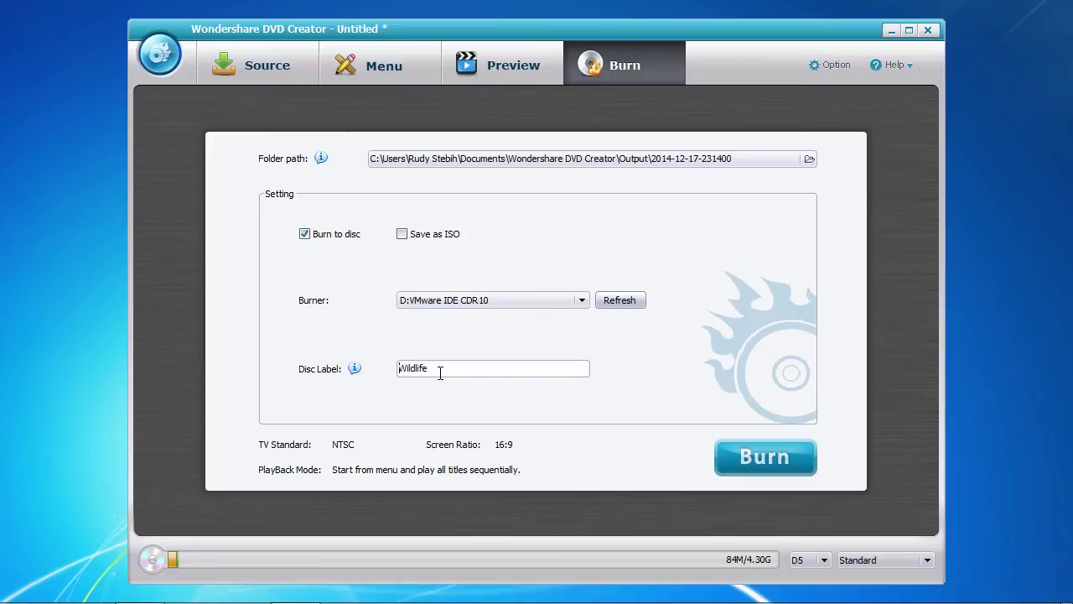
text(My)
click(757, 459)
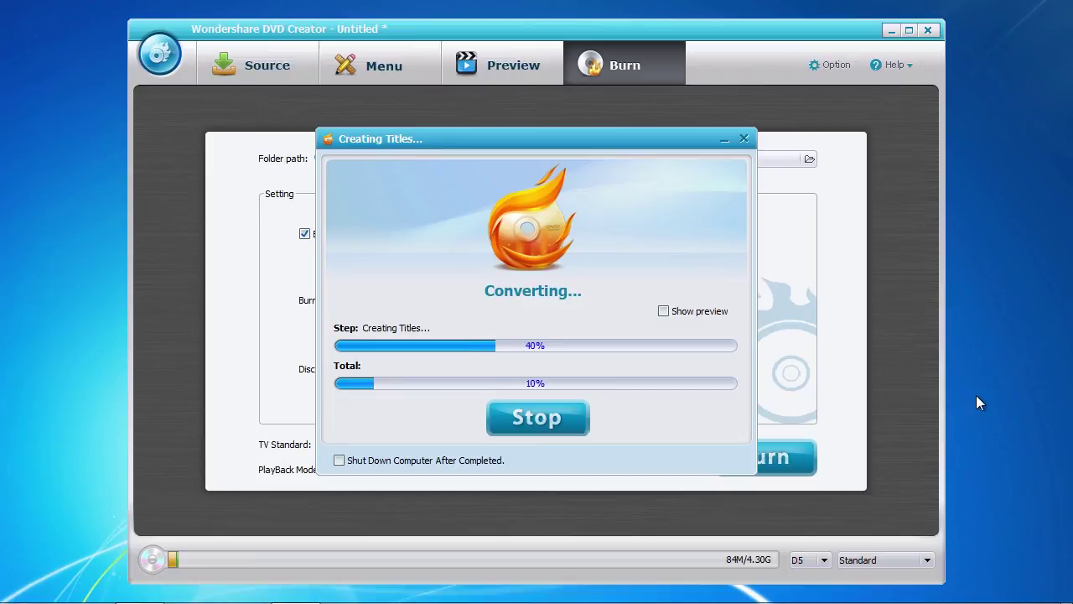
Switch from the title-creation progress window to Internet Explorer.
key(alt+Tab)
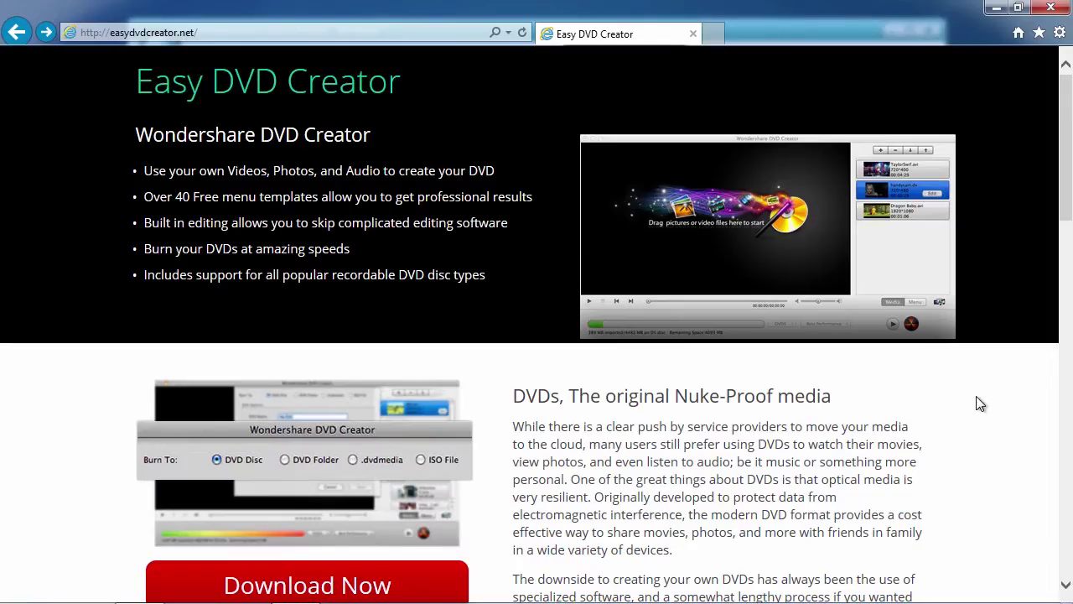
Scroll down the easydvdcreator.net page in Internet Explorer.
drag(1067, 199, 1069, 554)
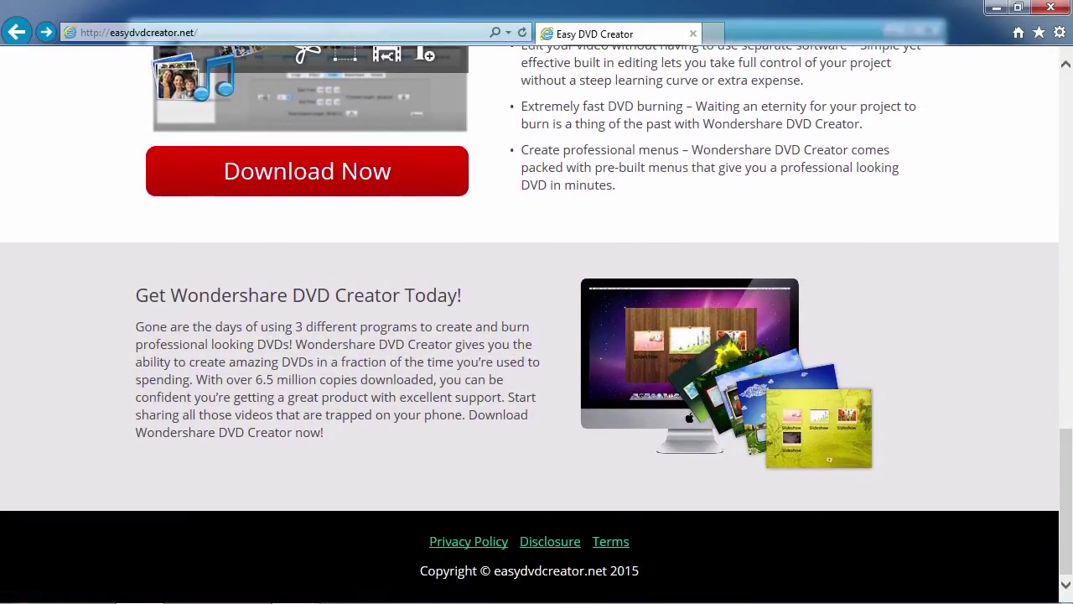